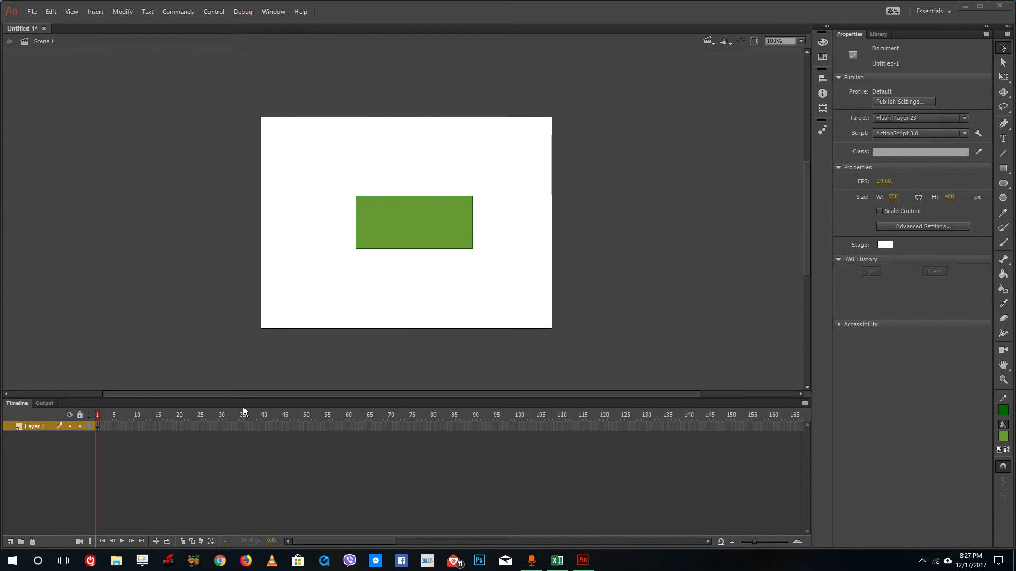
Insert a keyframe at frame 20, then return to an earlier frame.
right_click(179, 426)
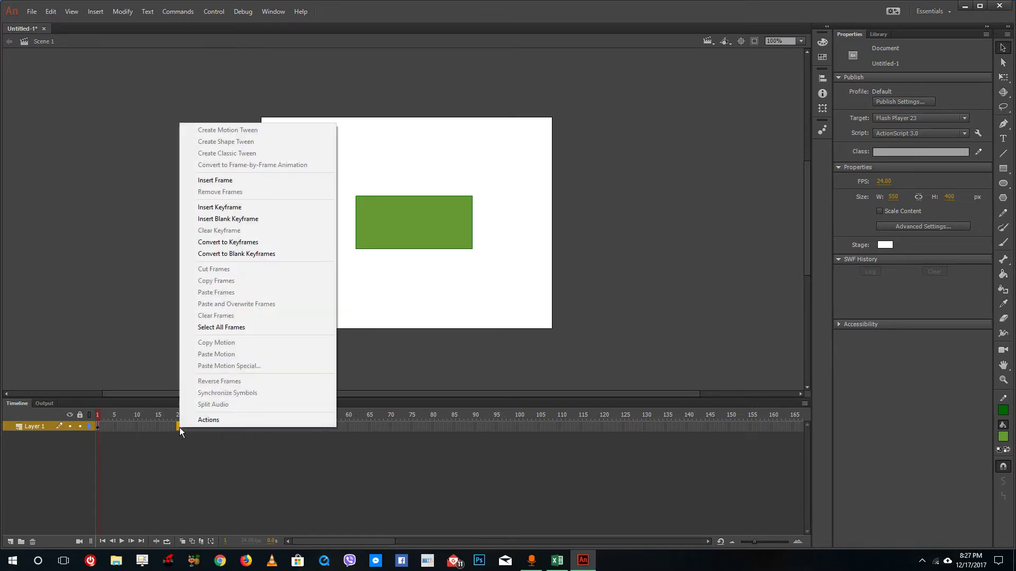
left_click(256, 209)
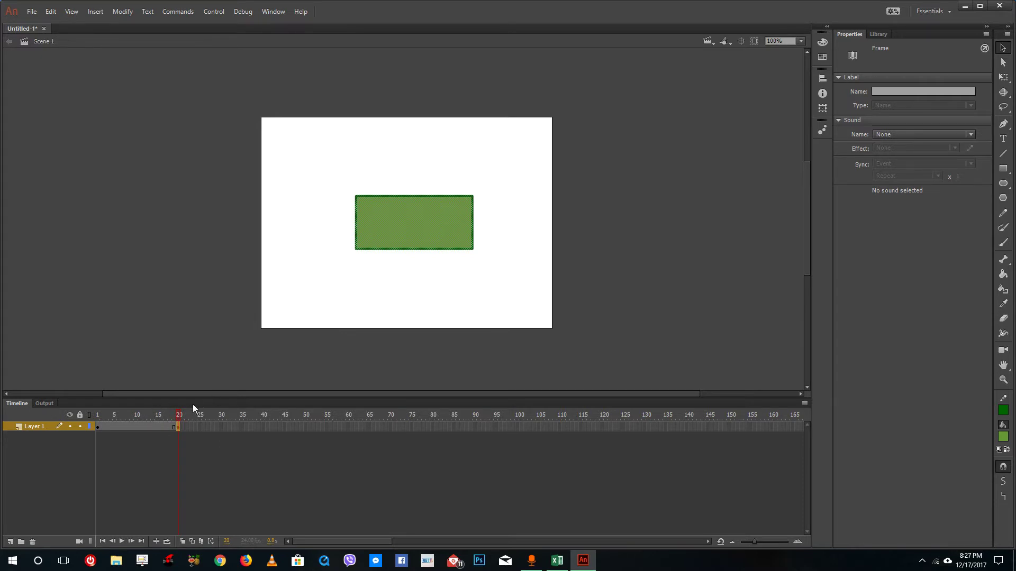
left_click_drag(159, 416, 140, 425)
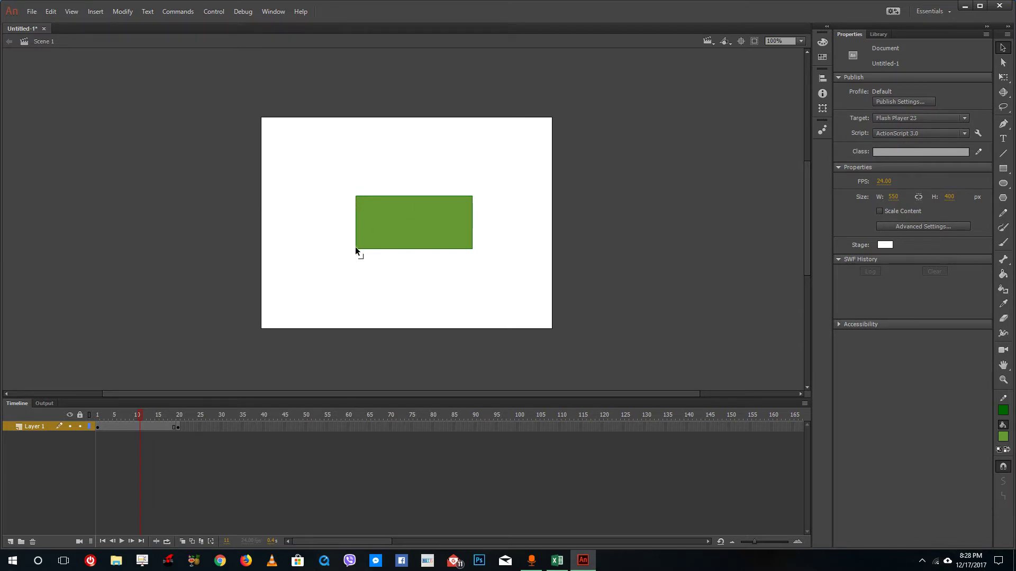
Drag the green rectangle's four corners to new positions.
left_click_drag(355, 250, 404, 291)
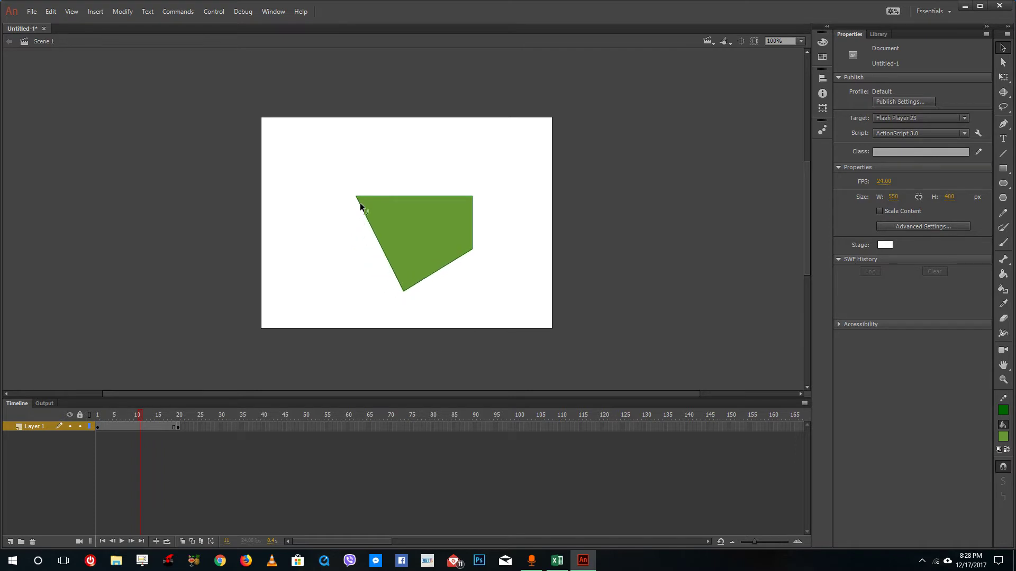
left_click_drag(355, 199, 329, 291)
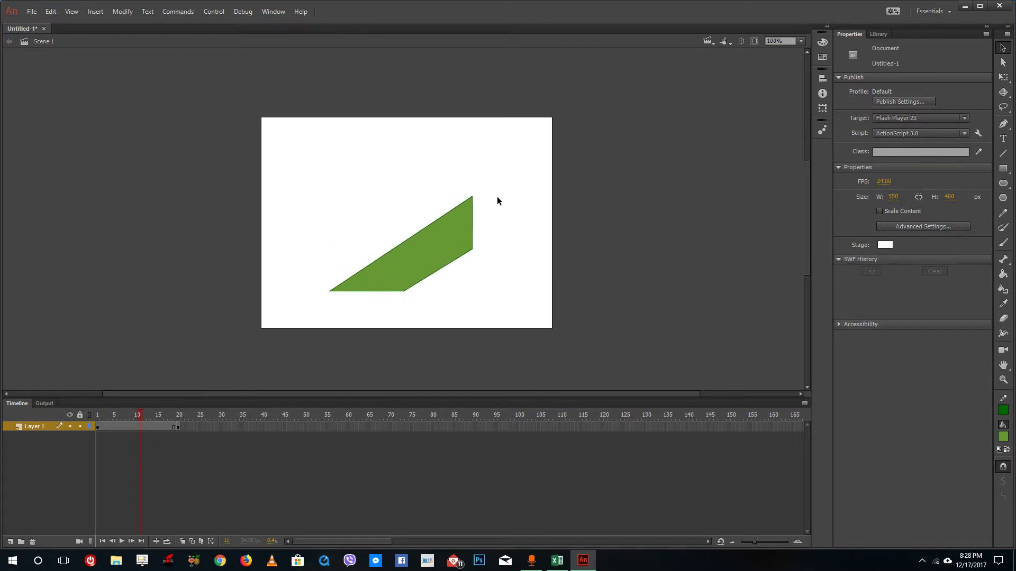
left_click_drag(469, 200, 324, 174)
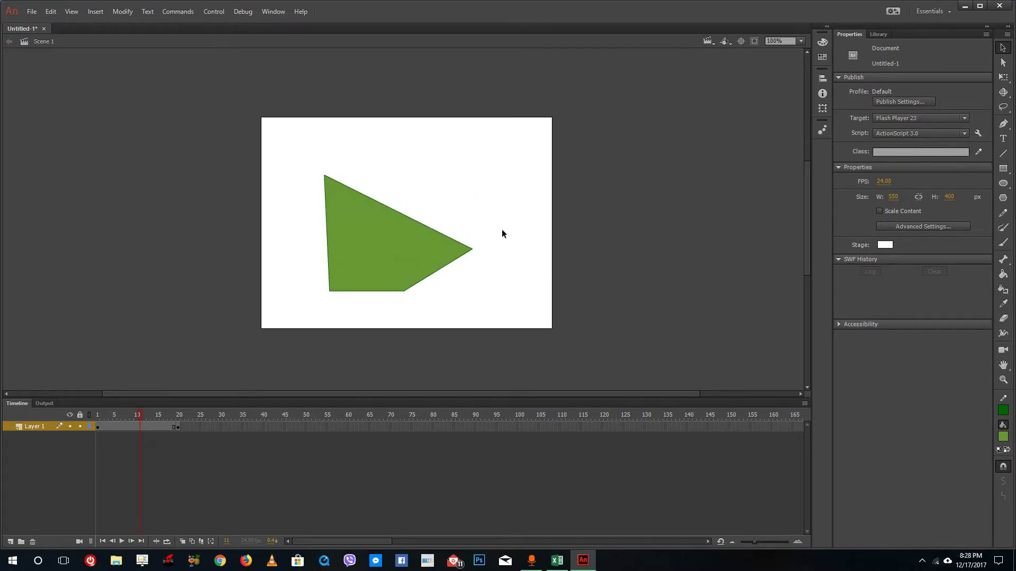
left_click_drag(472, 249, 404, 178)
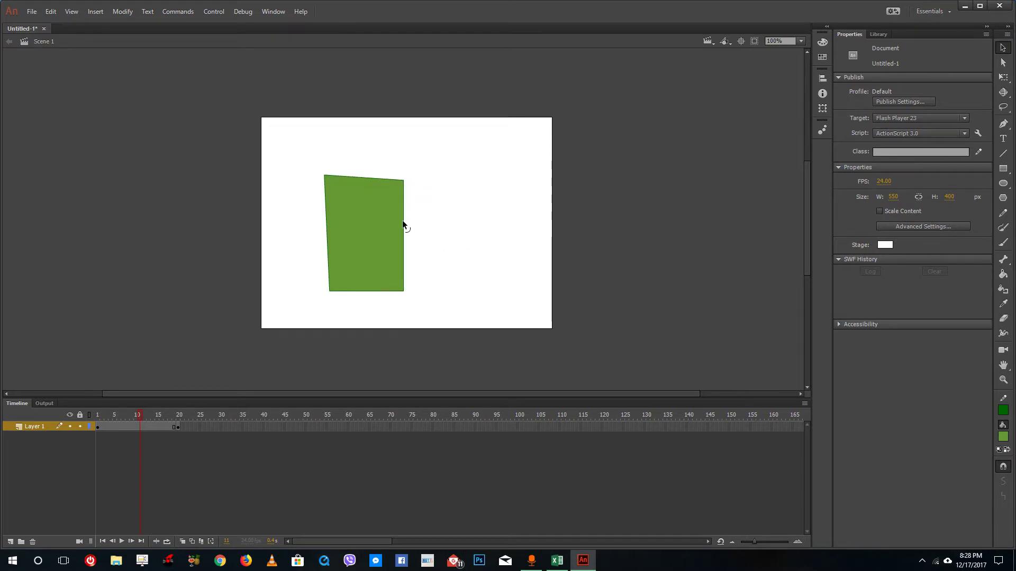
Curve the left and right edges inward, the top edge upward and the bottom edge downward.
left_click_drag(403, 224, 392, 226)
left_click(331, 233)
left_click(317, 232)
left_click_drag(328, 237, 338, 236)
left_click_drag(370, 176, 369, 171)
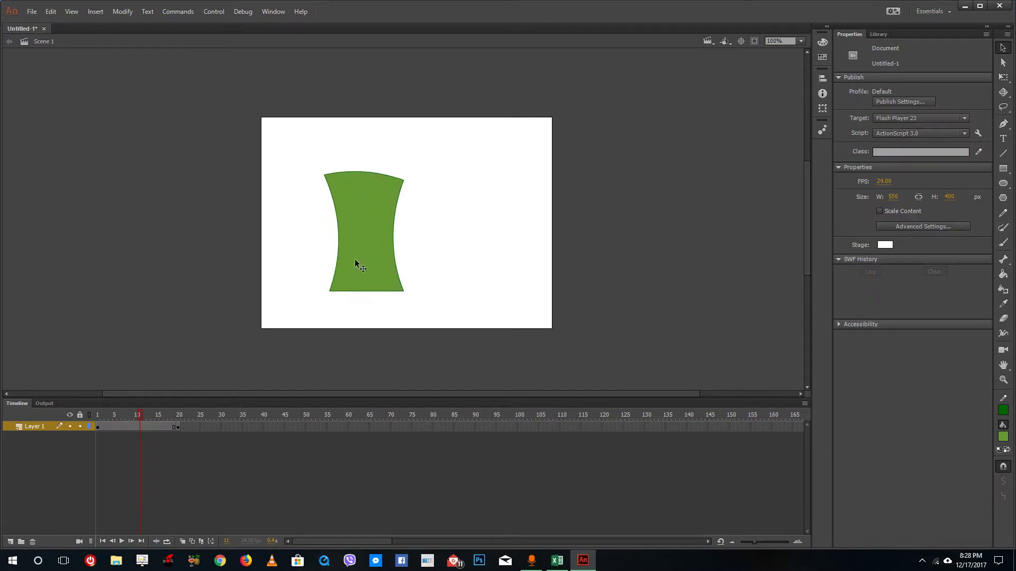
left_click(360, 288)
left_click(358, 301)
left_click_drag(359, 290, 364, 298)
Apply a shape tween to frames 1–20, scrub through the morph, and return to frame 1.
right_click(150, 433)
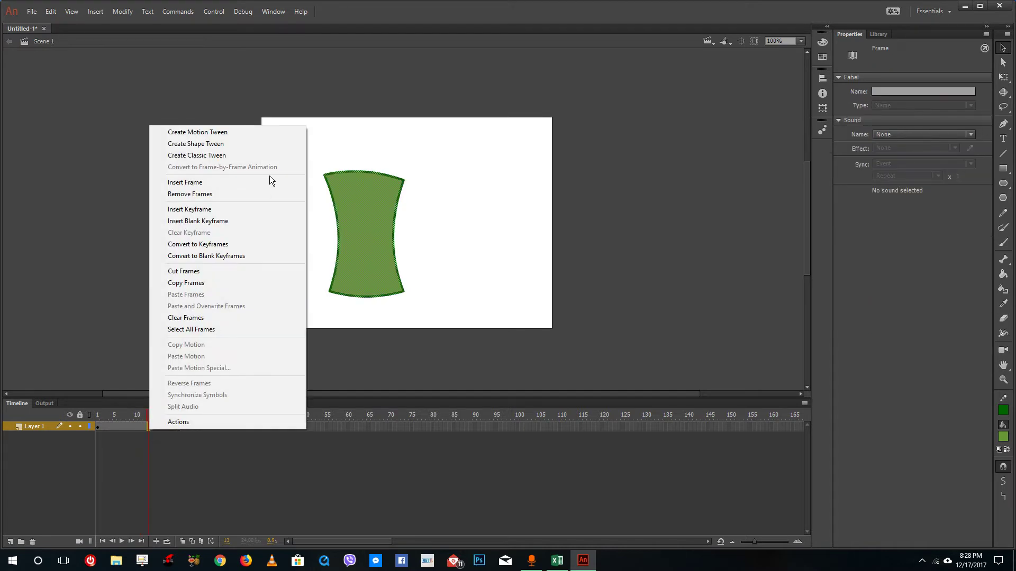
left_click(211, 144)
mouse_move(161, 415)
left_mouse_down()
mouse_move(100, 415)
mouse_move(184, 415)
mouse_move(87, 418)
mouse_move(184, 411)
mouse_move(79, 416)
mouse_move(162, 414)
left_mouse_up()
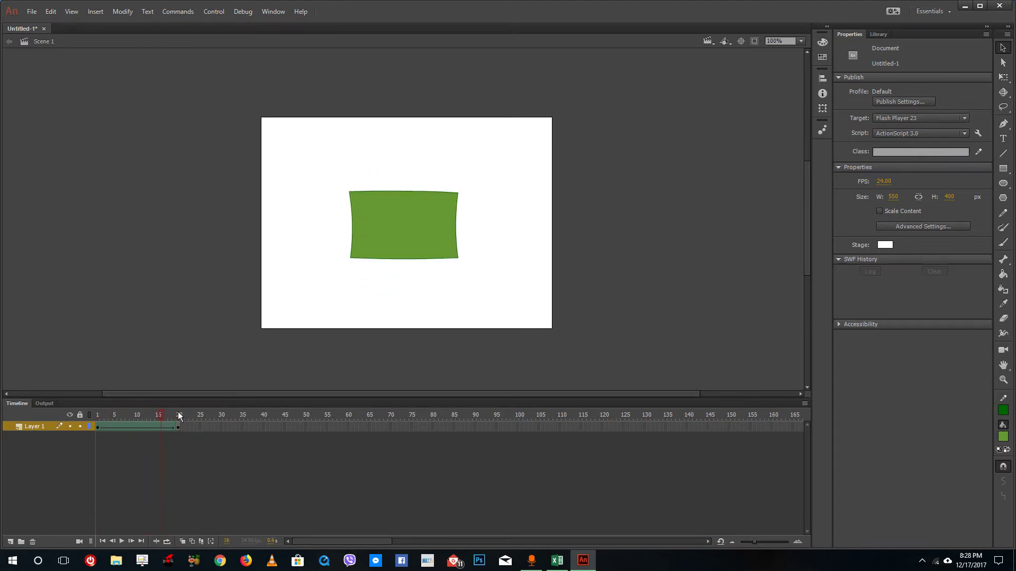
left_click_drag(167, 418, 135, 419)
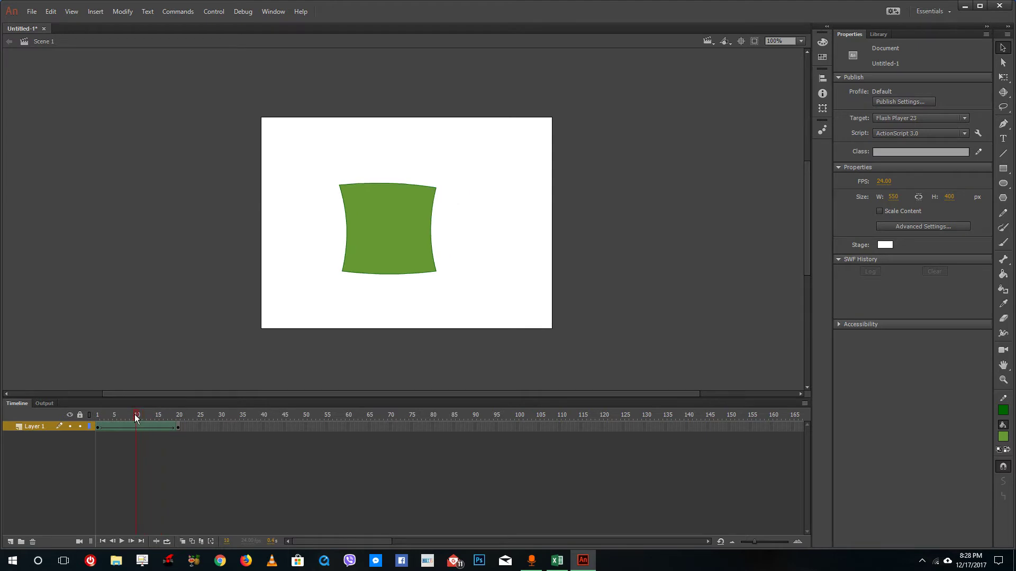
mouse_move(147, 416)
left_mouse_down()
mouse_move(179, 419)
mouse_move(90, 413)
mouse_move(158, 415)
left_mouse_up()
left_click(97, 415)
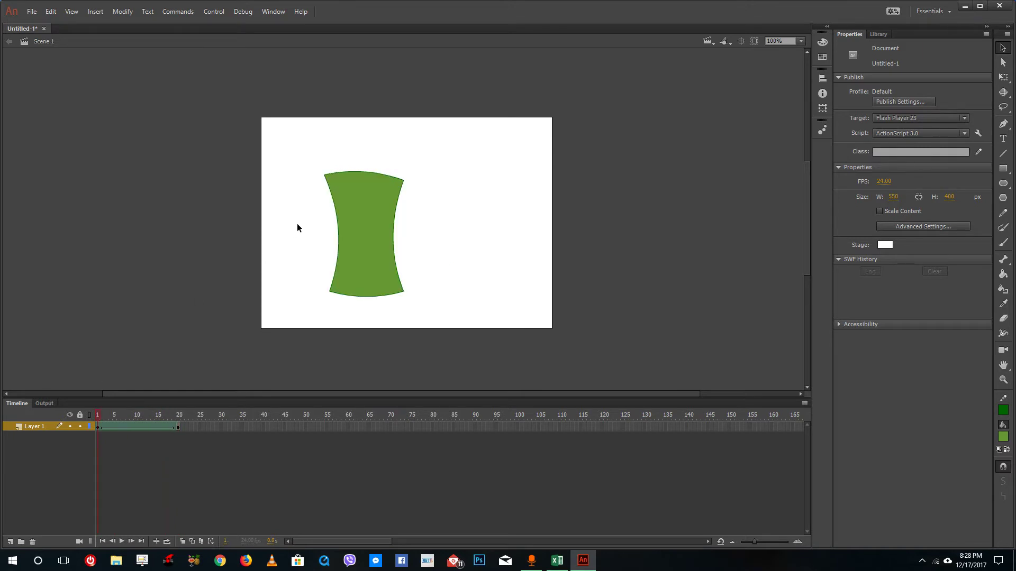
left_click(95, 12)
Add four shape hints on the start shape at its top-left, bottom-left, top-right and bottom-right corners.
mouse_move(126, 11)
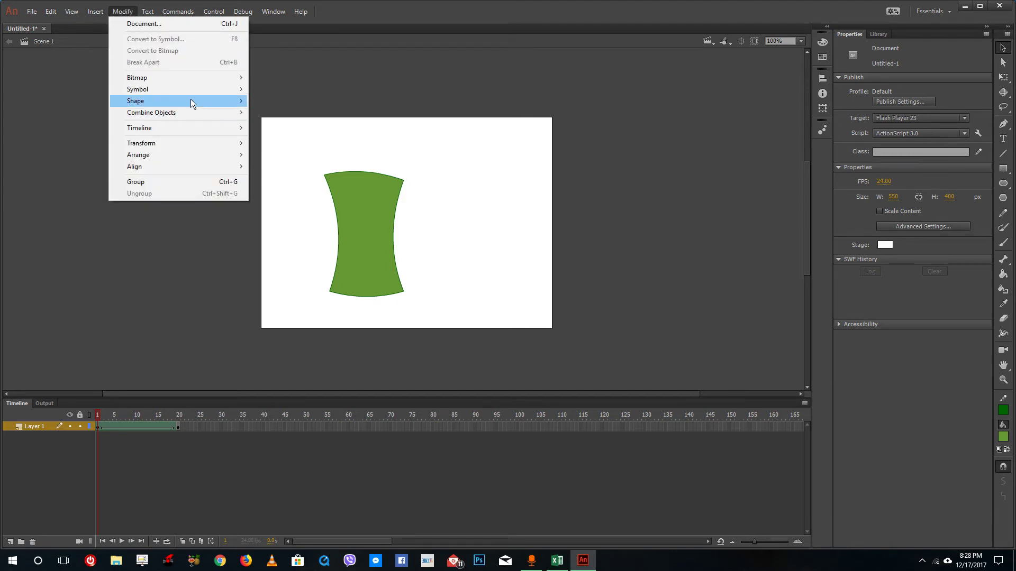
mouse_move(190, 101)
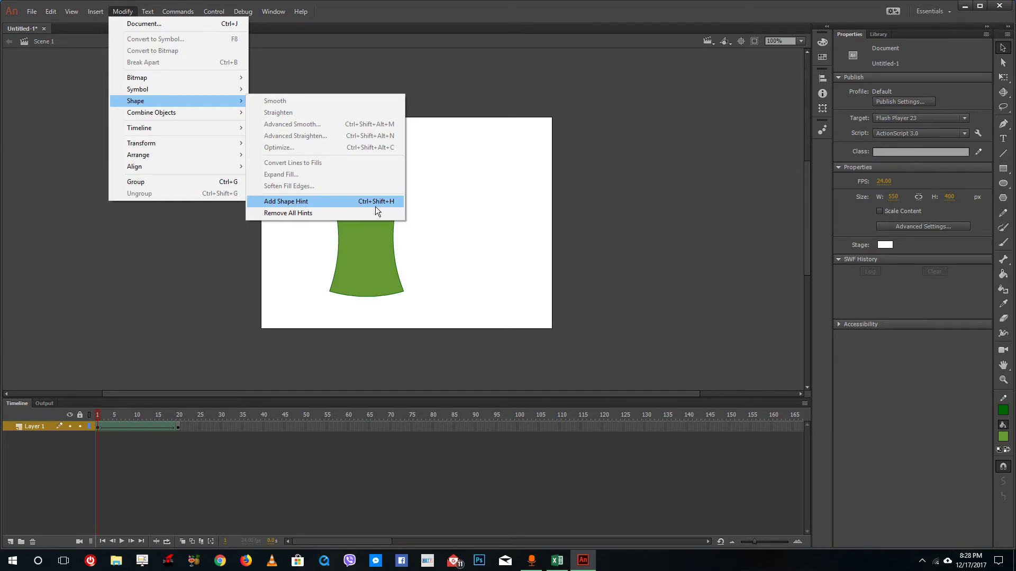
left_click(361, 204)
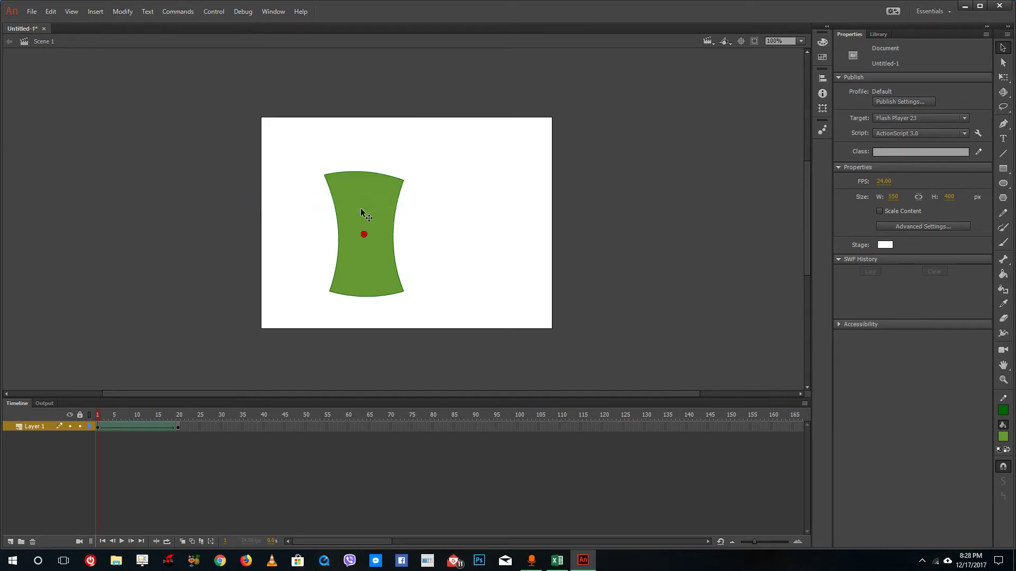
left_click_drag(364, 234, 323, 175)
key("ctrl+shift+h")
left_click_drag(363, 234, 333, 292)
key("ctrl+shift+h")
left_click_drag(364, 234, 404, 182)
key("ctrl+shift+h")
left_click_drag(363, 234, 403, 295)
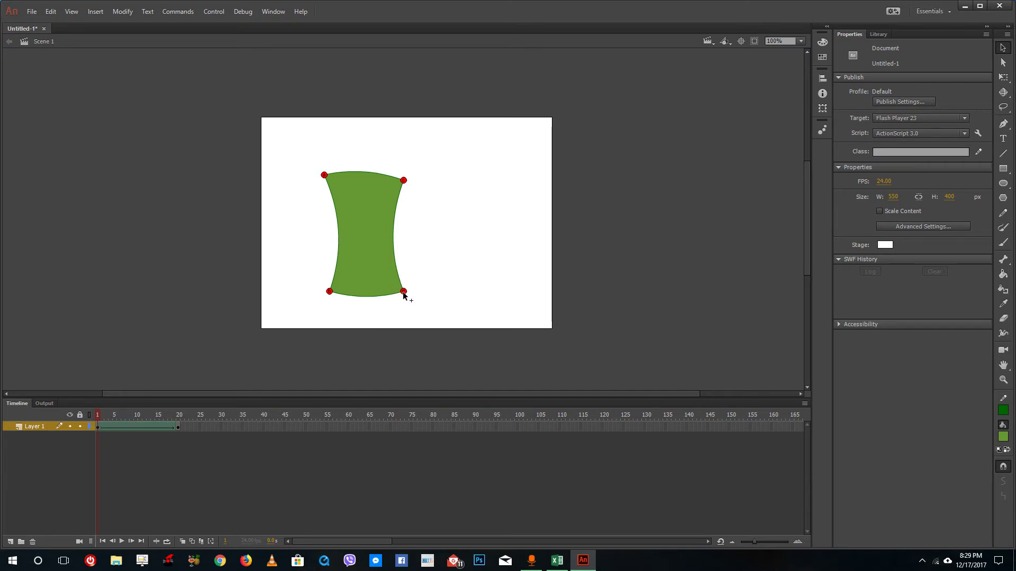
left_click_drag(111, 418, 80, 418)
At frame 20, drag shape hints onto the rectangle's bottom-left and top-right corners.
left_click_drag(93, 416, 73, 423)
left_click_drag(100, 420, 185, 422)
left_click_drag(414, 223, 356, 249)
left_click_drag(415, 223, 473, 249)
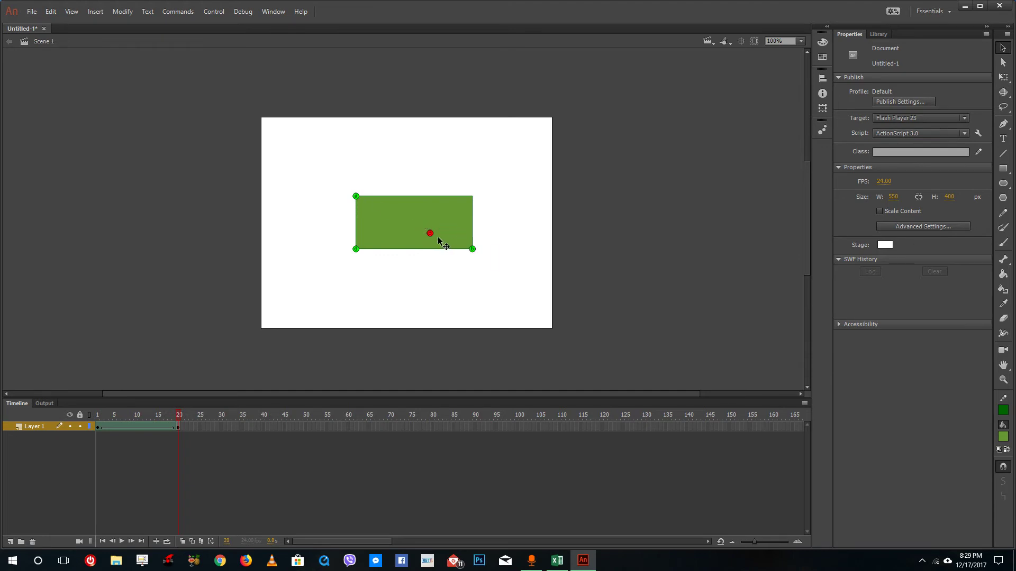
left_click_drag(425, 227, 475, 197)
left_click_drag(164, 417, 68, 421)
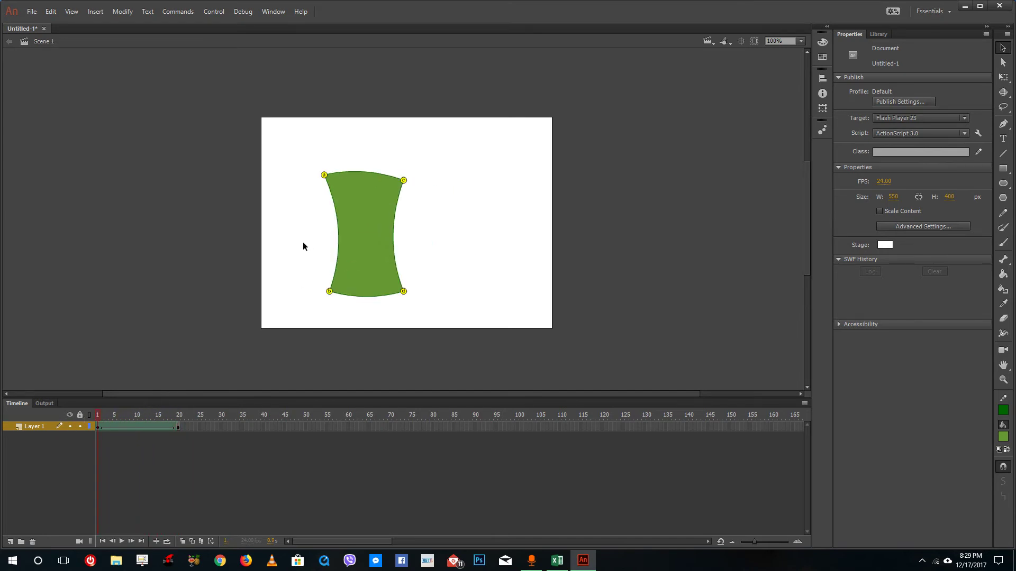
Re-pin hint a to the rectangle's bottom-left corner and hint b to its top-left corner.
left_click(178, 418)
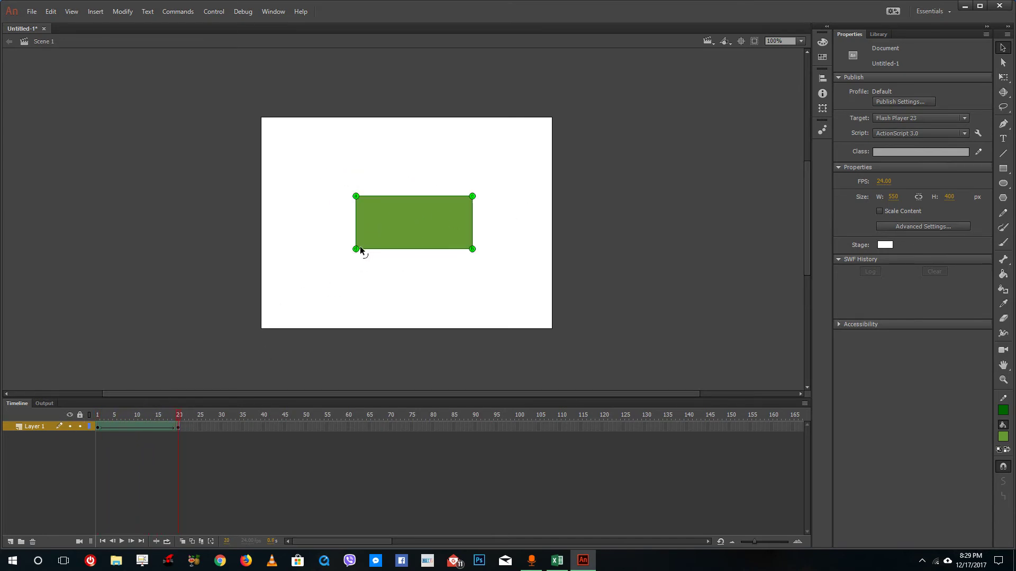
left_click_drag(355, 249, 424, 259)
left_click_drag(179, 418, 29, 428)
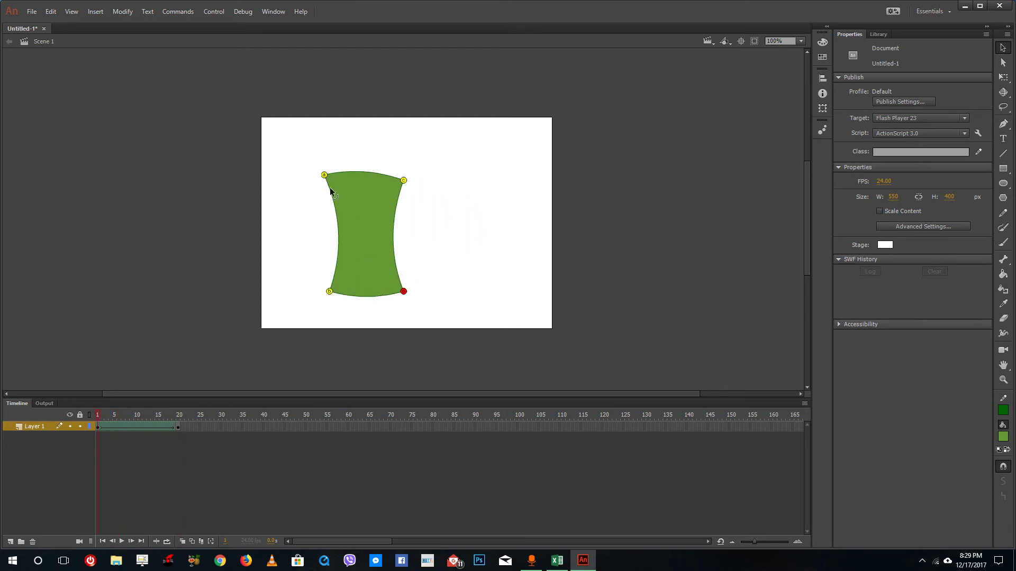
left_click_drag(106, 418, 185, 420)
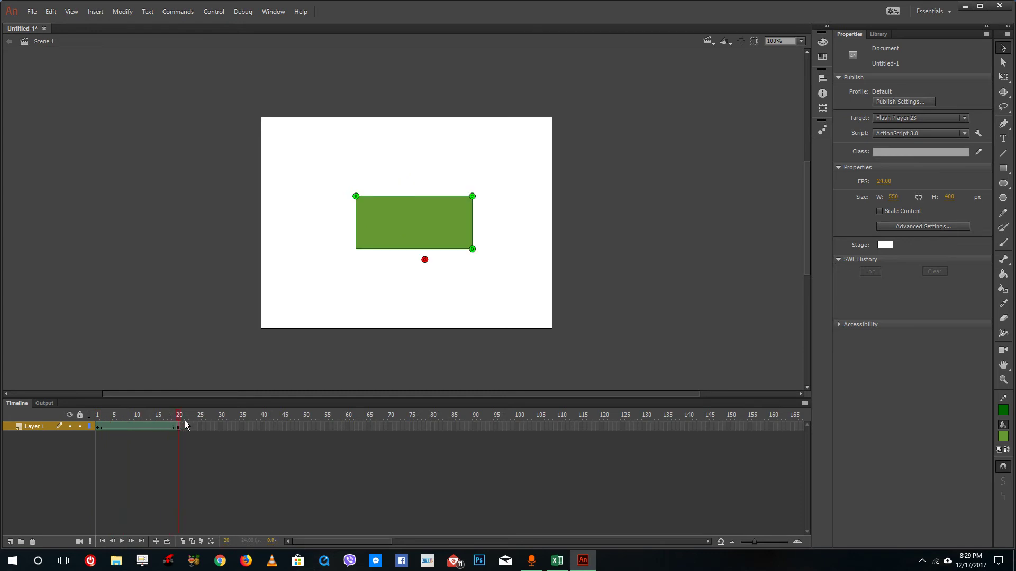
left_click_drag(354, 222, 359, 252)
left_click_drag(179, 416, 97, 415)
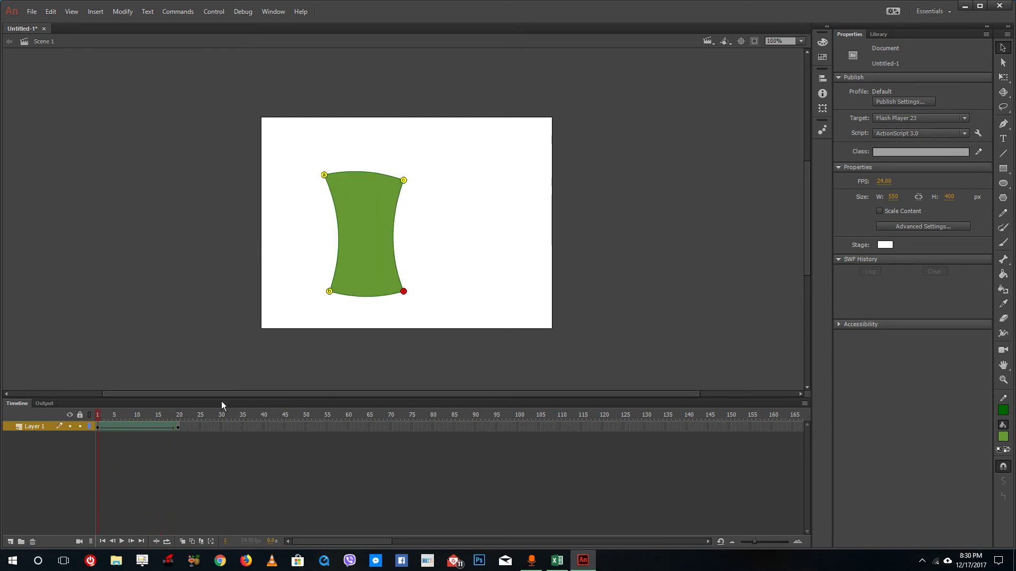
left_click_drag(136, 419, 178, 420)
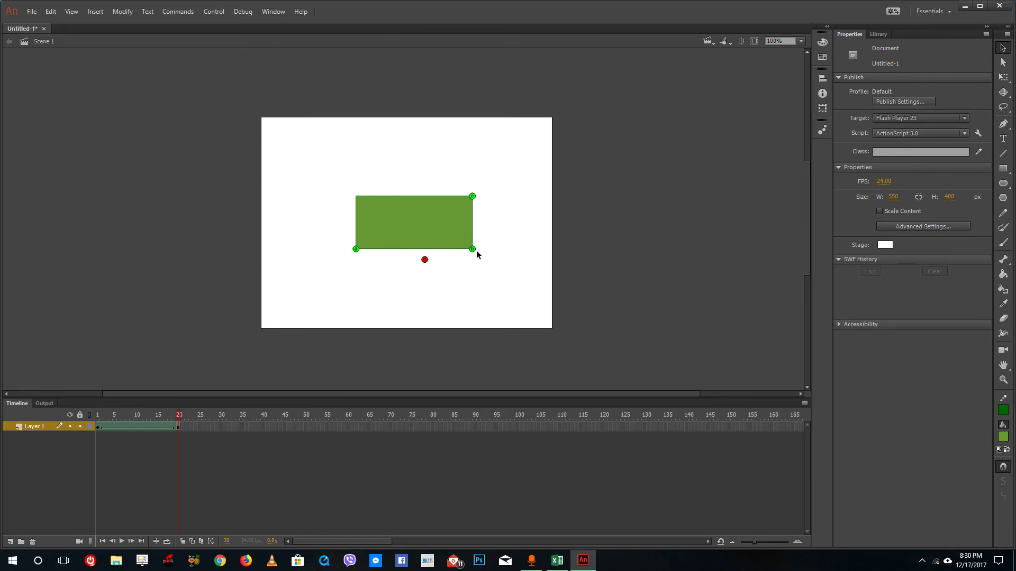
left_click_drag(433, 239, 355, 197)
left_click_drag(169, 417, 81, 418)
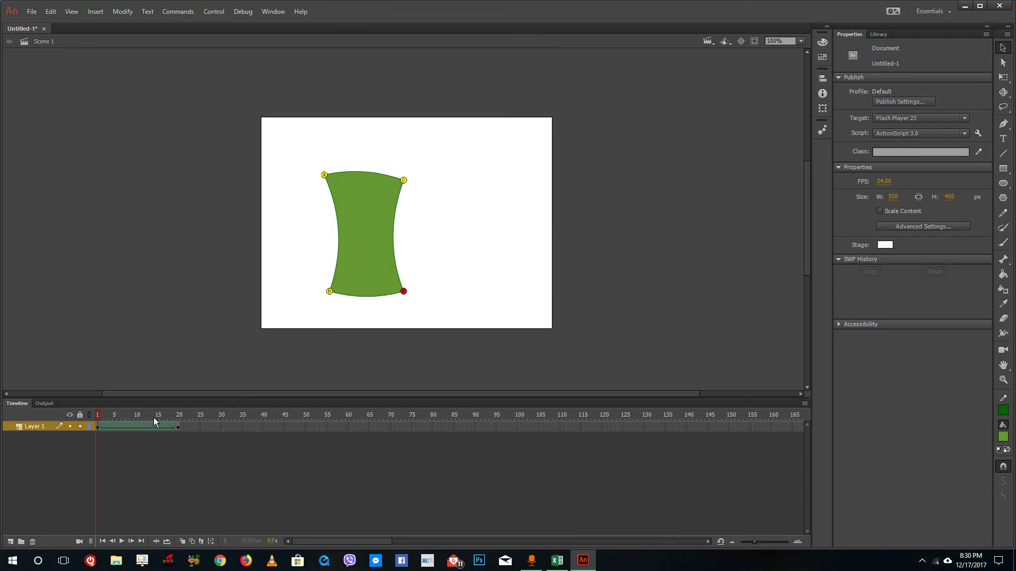
left_click(179, 421)
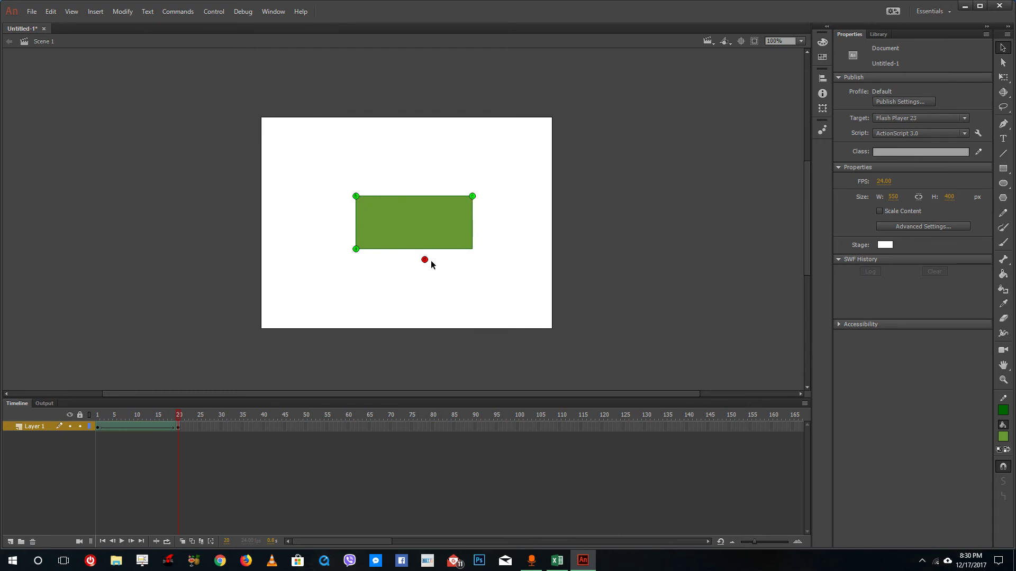
Move hint c to the rectangle's bottom-right corner and scrub frames 1–20 to check it.
mouse_move(472, 196)
left_mouse_down()
mouse_move(472, 249)
mouse_move(483, 206)
mouse_move(474, 198)
left_mouse_up()
mouse_move(101, 416)
left_mouse_down()
mouse_move(186, 418)
mouse_move(81, 425)
mouse_move(199, 417)
mouse_move(91, 422)
left_mouse_up()
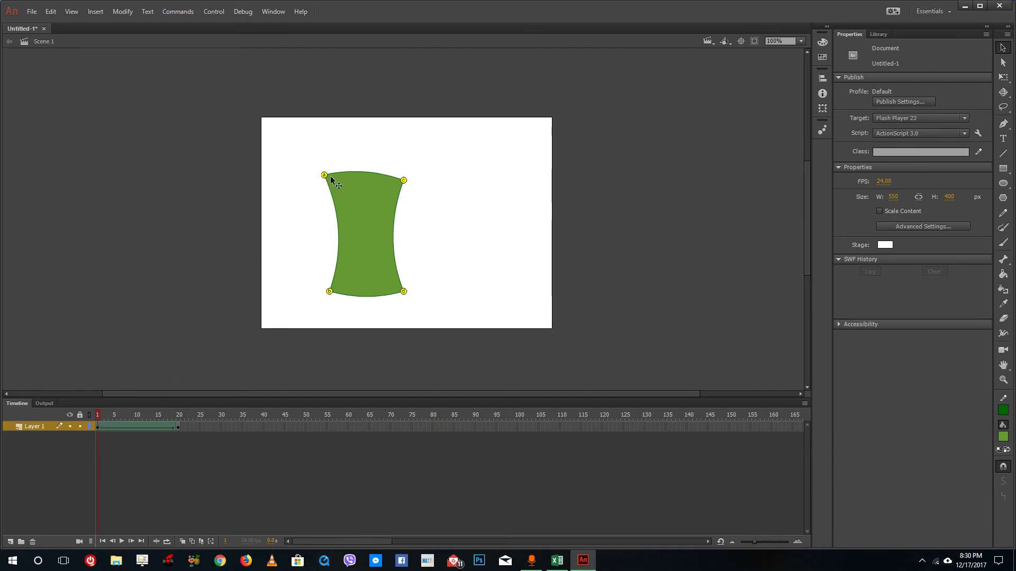
left_click(103, 416)
left_click_drag(103, 416, 180, 415)
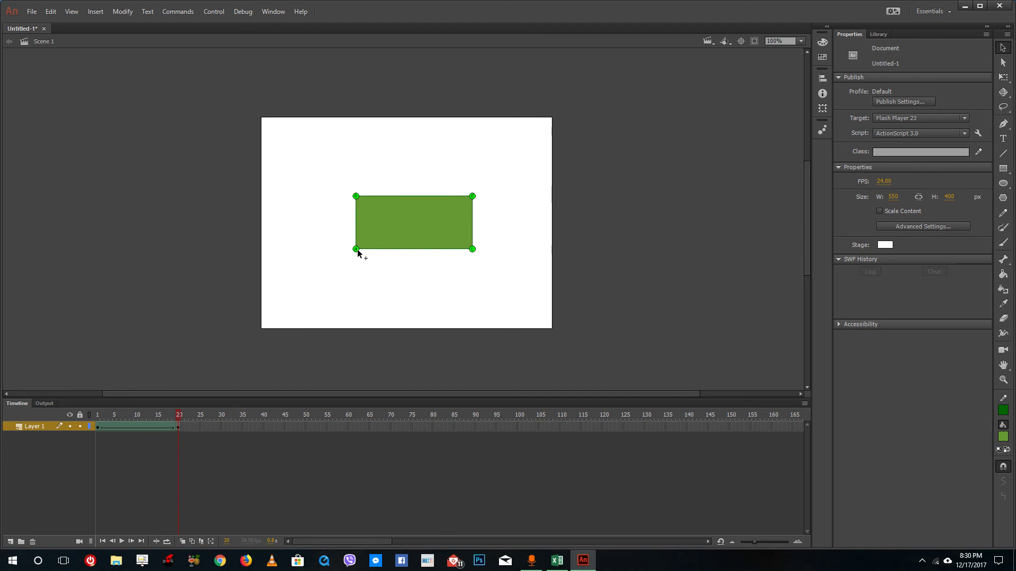
left_click_drag(179, 416, 97, 417)
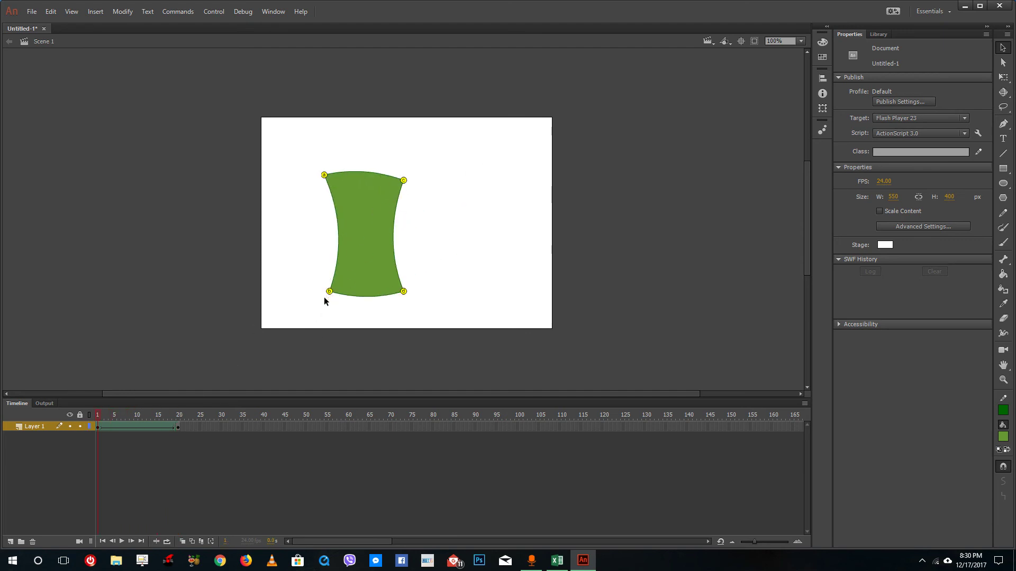
Reposition hint b onto the start shape's top-right corner and preview at frame 14.
left_click_drag(329, 291, 435, 227)
left_click_drag(403, 180, 329, 291)
left_click_drag(435, 228, 405, 181)
mouse_move(102, 416)
left_mouse_down()
mouse_move(180, 418)
mouse_move(87, 415)
mouse_move(186, 417)
mouse_move(91, 405)
left_mouse_up()
Go to frame 20 and play the hinted shape tween.
left_click(180, 416)
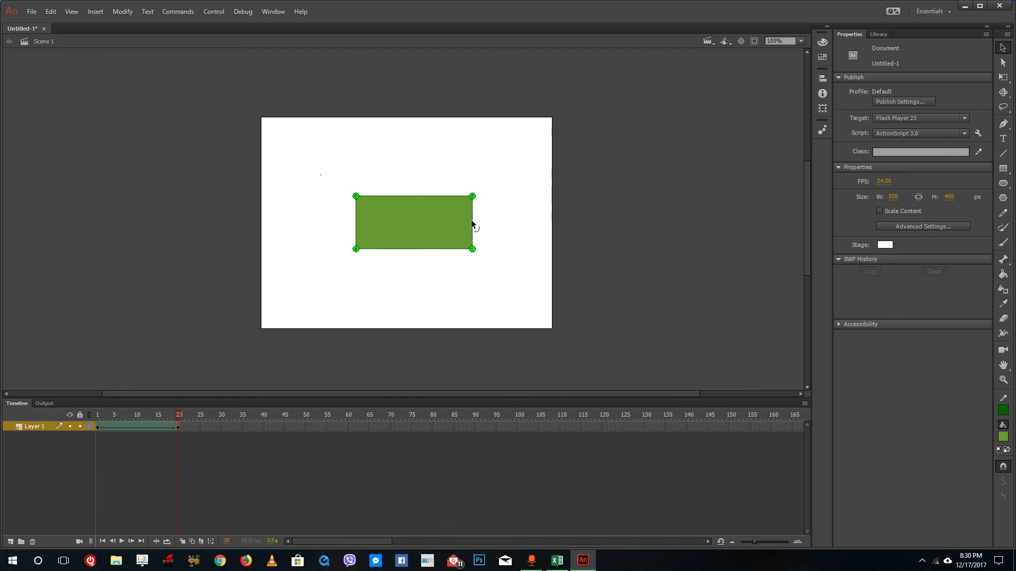
mouse_move(181, 417)
left_mouse_down()
mouse_move(59, 423)
mouse_move(179, 417)
left_mouse_up()
key("Return")
Bend the end rectangle's bottom, left, top and right edges into curves.
left_click_drag(407, 247, 407, 242)
left_click_drag(359, 221, 357, 217)
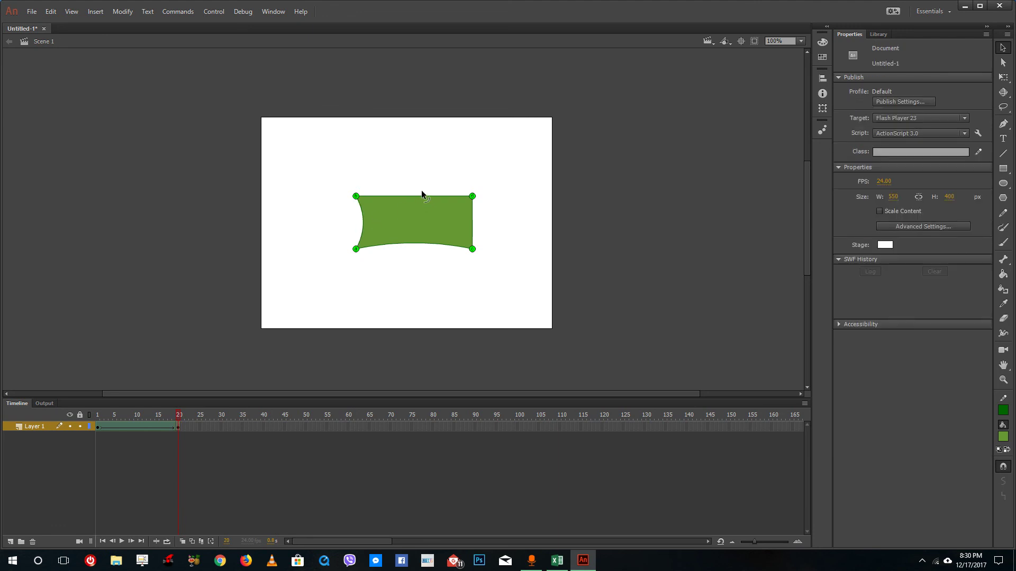
left_click_drag(423, 196, 423, 190)
left_click_drag(470, 224, 467, 223)
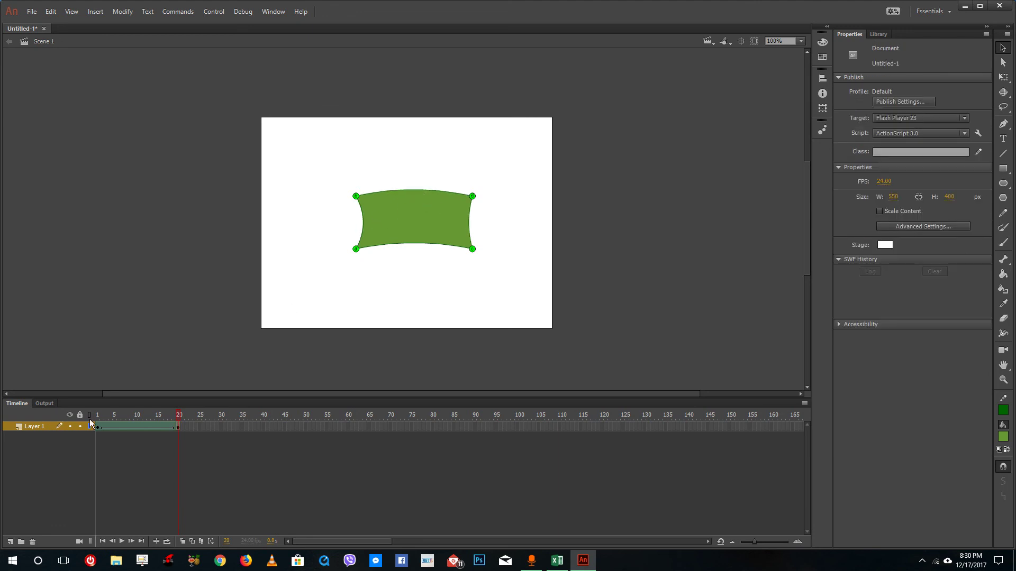
left_click_drag(98, 415, 76, 423)
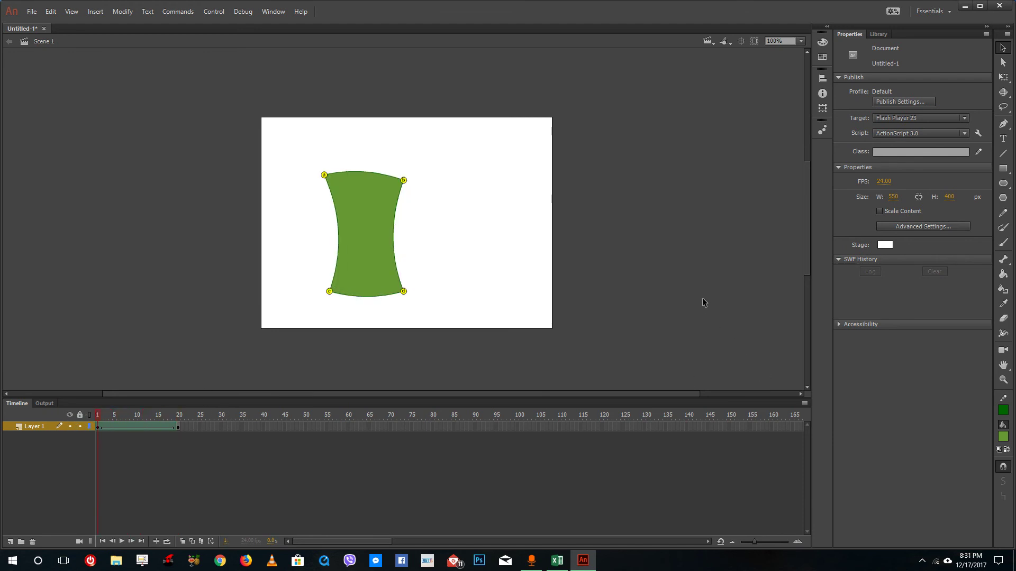